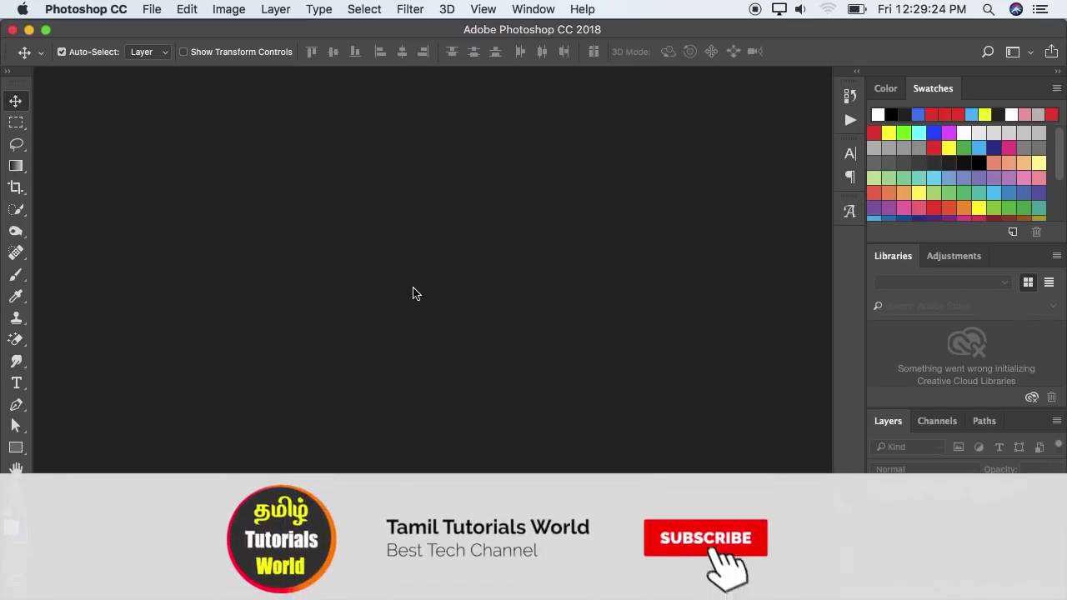
# - Create a new white 300 × 300 pixel document at 150 pixels per inch
pyautogui.click(150, 10)
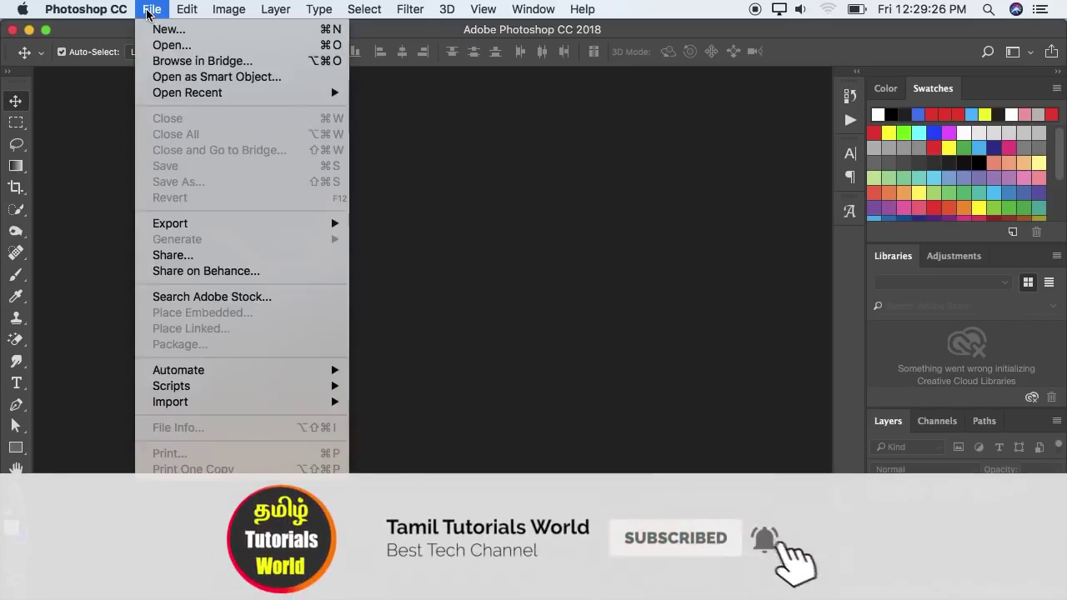
pyautogui.click(245, 31)
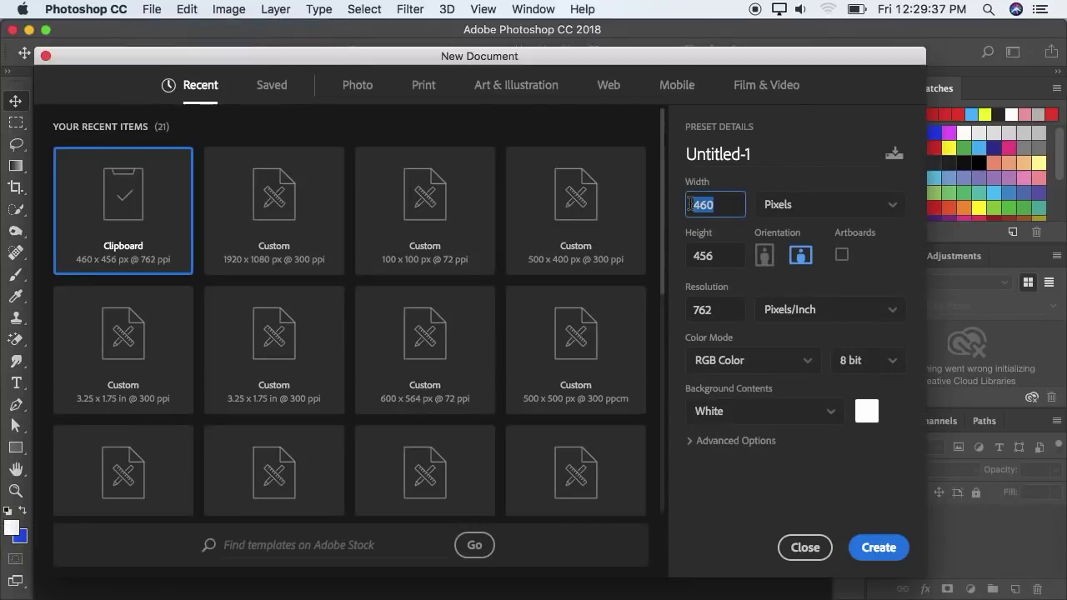
pyautogui.write('300')
pyautogui.moveTo(731, 265); pyautogui.dragTo(684, 263)
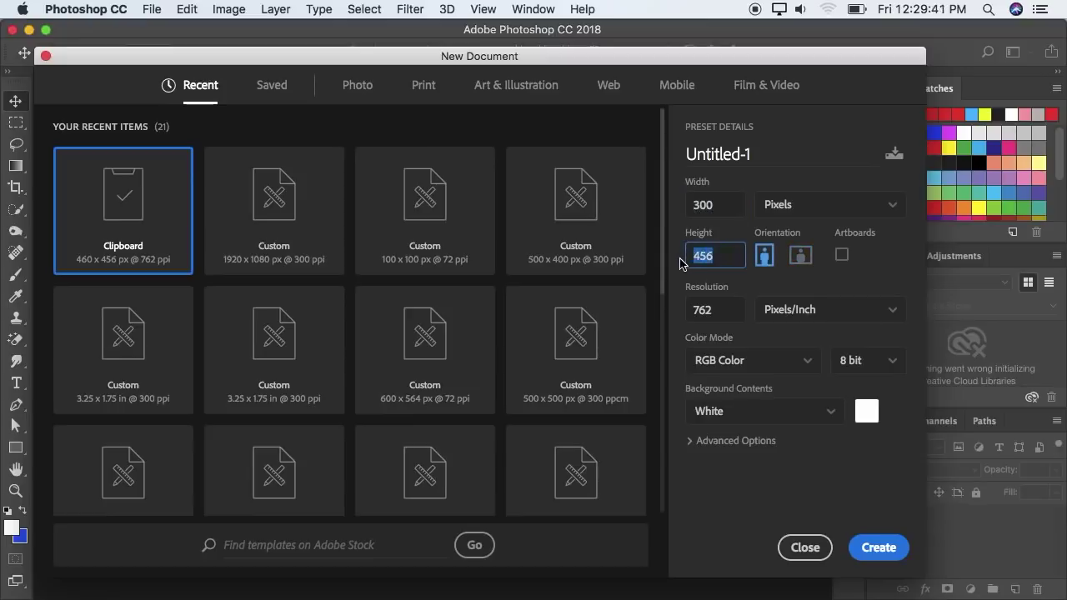
pyautogui.write('300')
pyautogui.click(689, 308)
pyautogui.write('150')
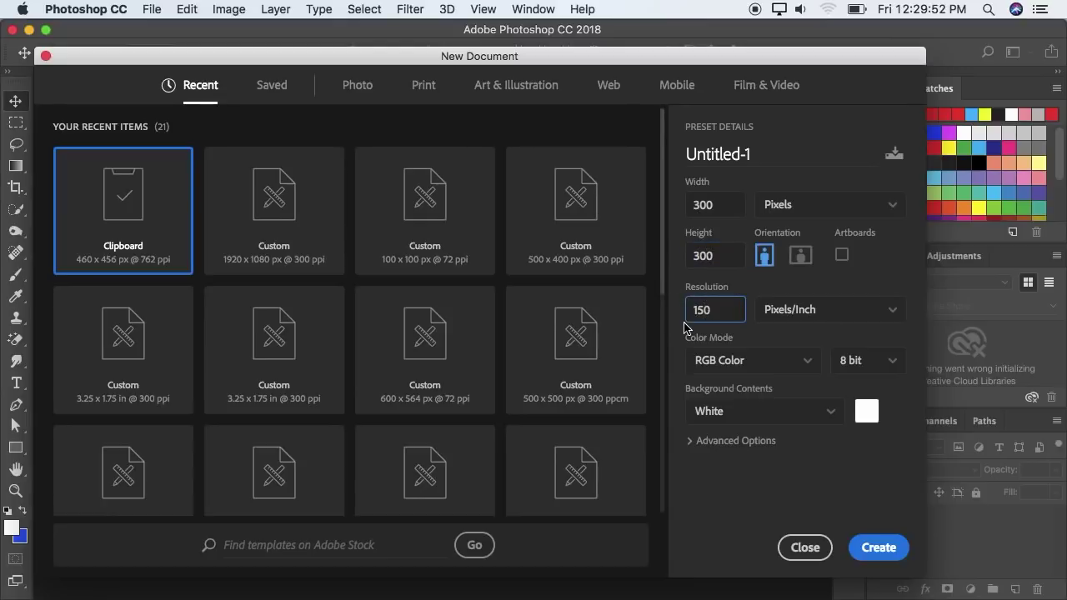
pyautogui.click(886, 550)
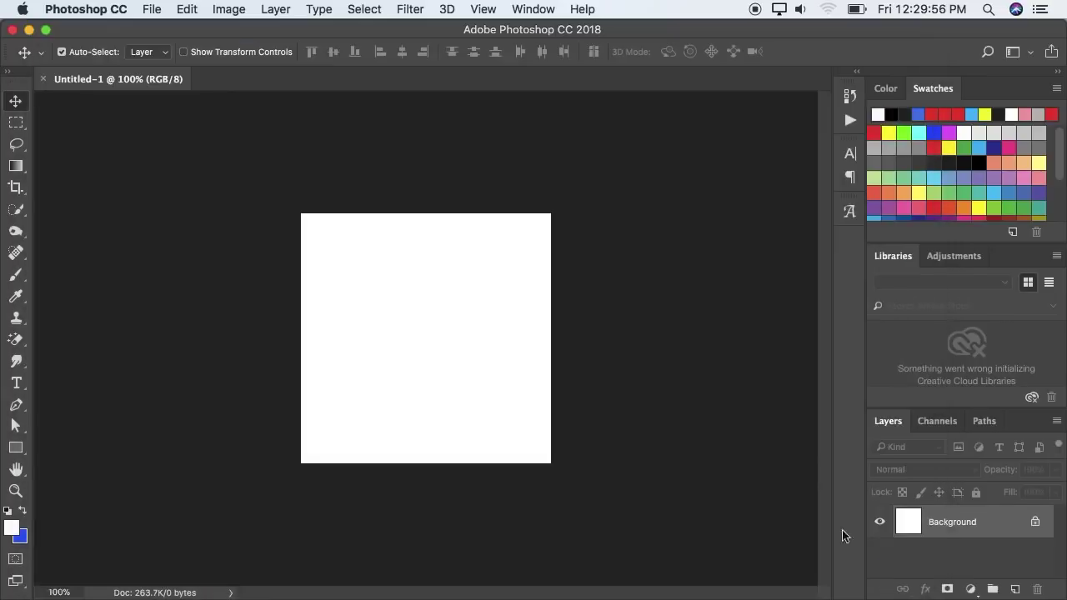
# - Select the whole logo image and drag it into the new square document
pyautogui.click(1018, 592)
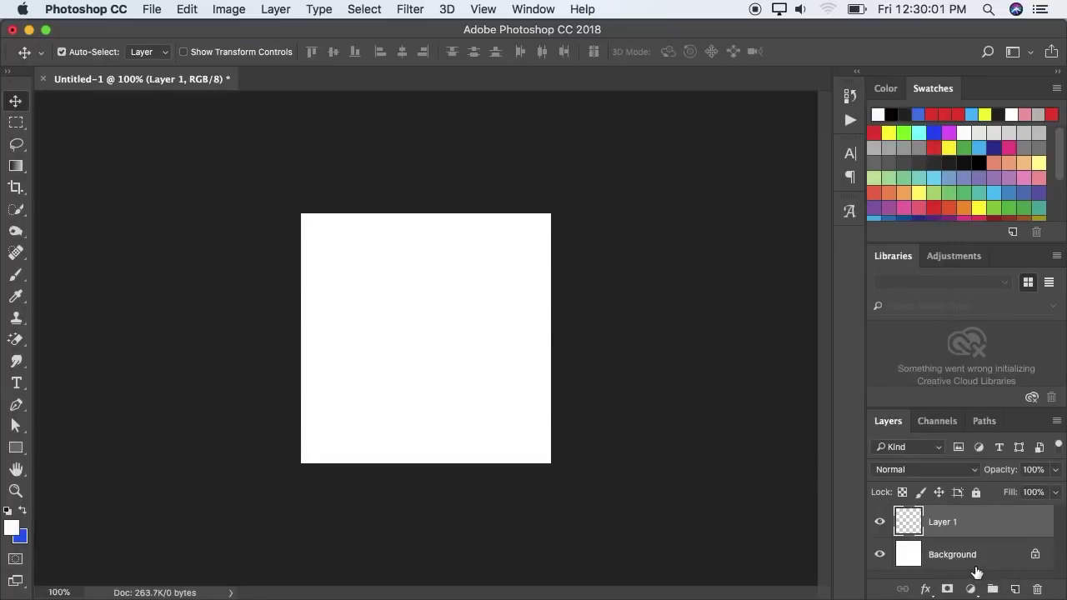
pyautogui.hotkey('ctrl', 'a')
pyautogui.moveTo(366, 255)
pyautogui.mouseDown()
pyautogui.moveTo(112, 89)
pyautogui.moveTo(187, 233)
pyautogui.mouseUp()
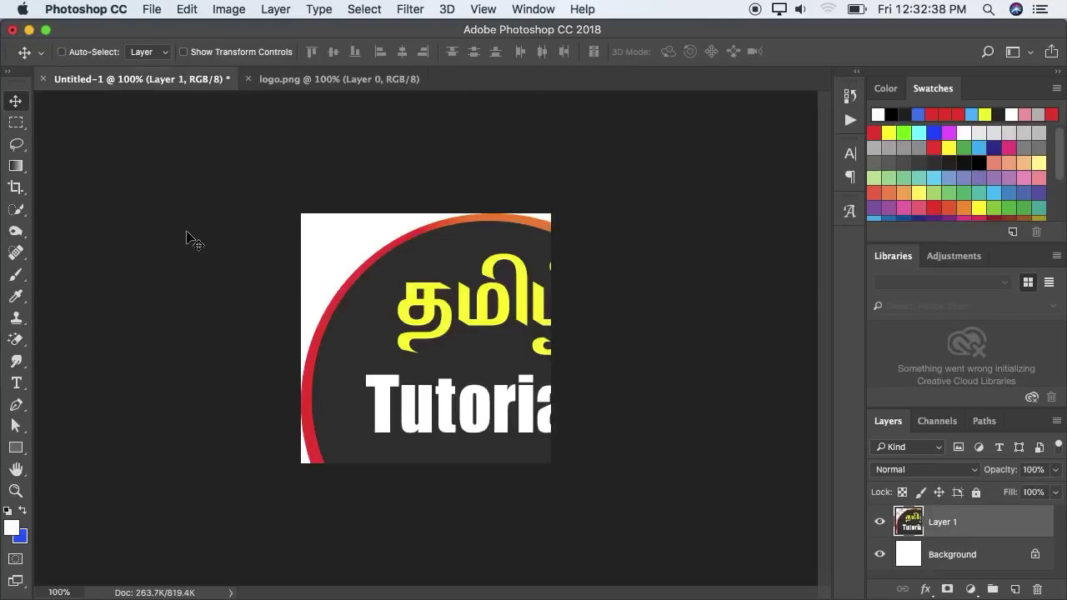
# - Shrink the logo, centre it on the canvas, and duplicate its layer
pyautogui.hotkey('ctrl', 't')
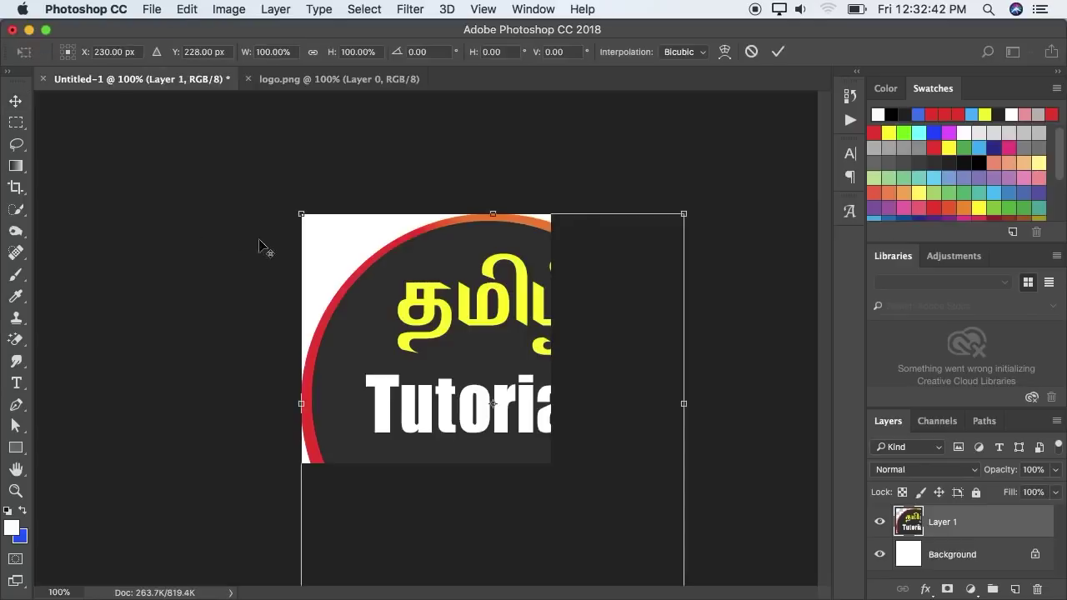
pyautogui.moveTo(301, 213); pyautogui.dragTo(406, 376)
pyautogui.press('Return')
pyautogui.moveTo(471, 402); pyautogui.dragTo(426, 349)
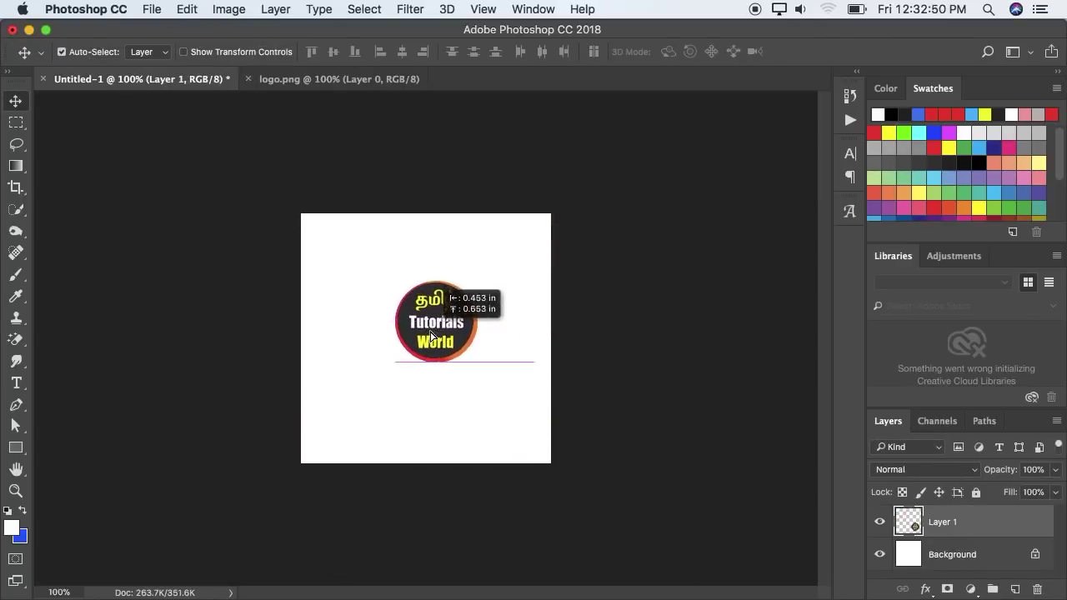
pyautogui.hotkey('ctrl', 't')
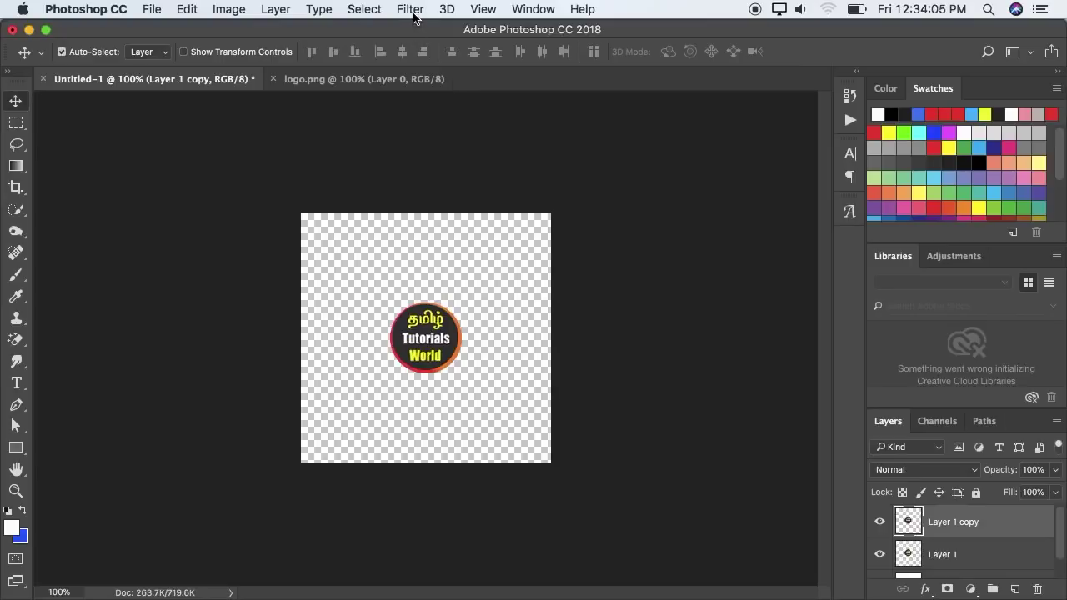
# - Offset the copy layer by 456 pixels horizontally and vertically with Wrap Around
pyautogui.click(409, 10)
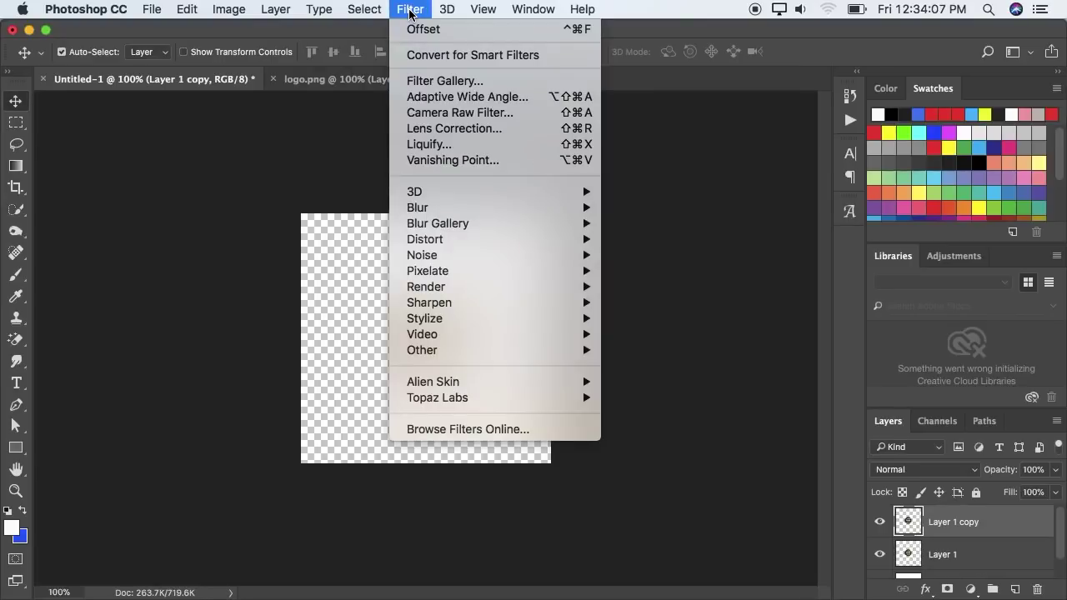
pyautogui.moveTo(422, 350)
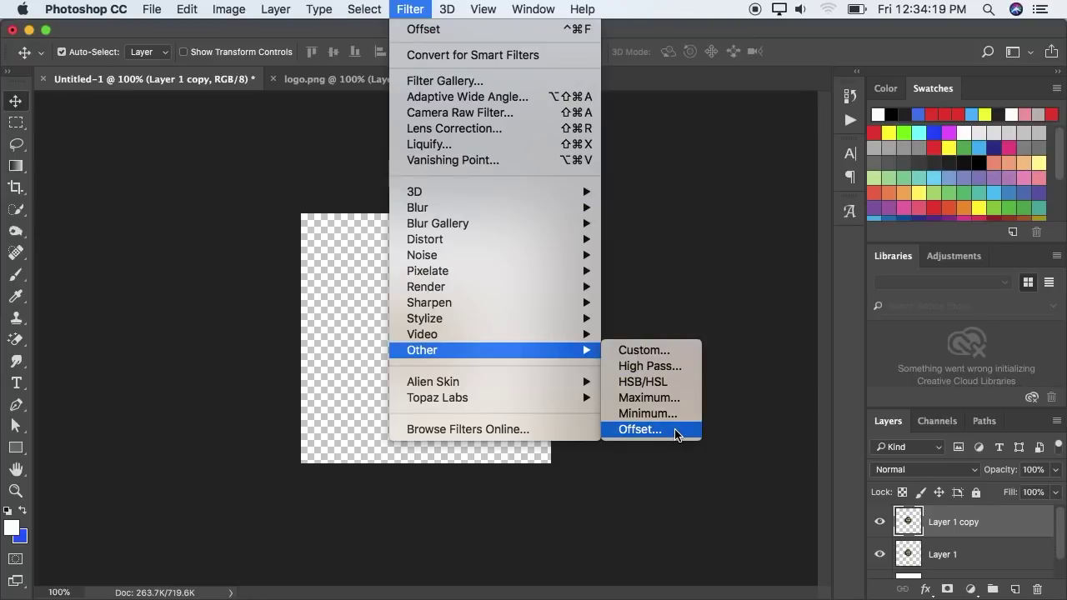
pyautogui.click(676, 430)
pyautogui.press('Tab')
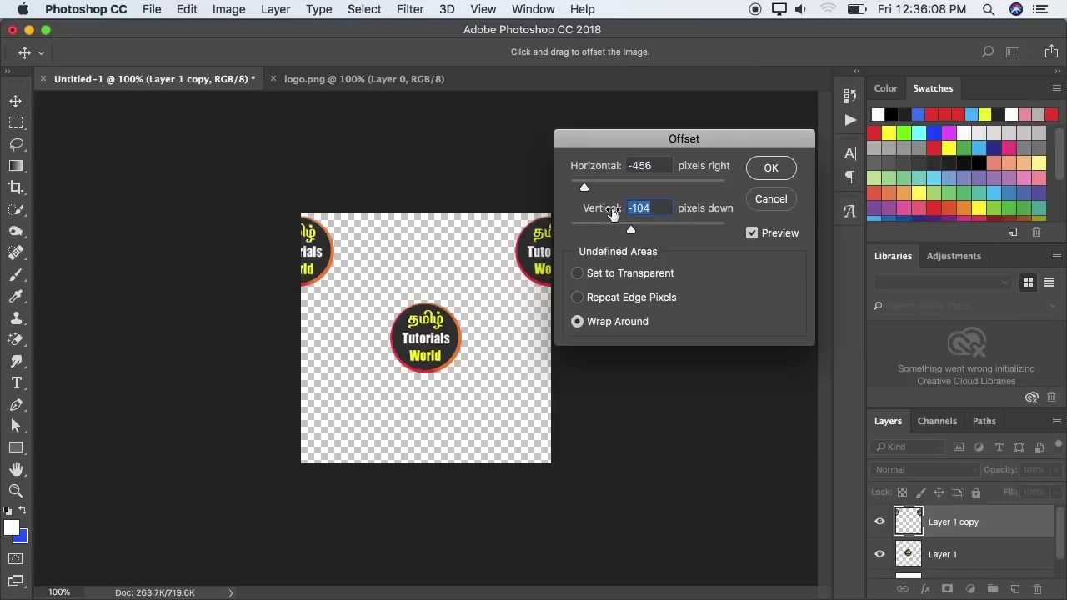
pyautogui.write('456')
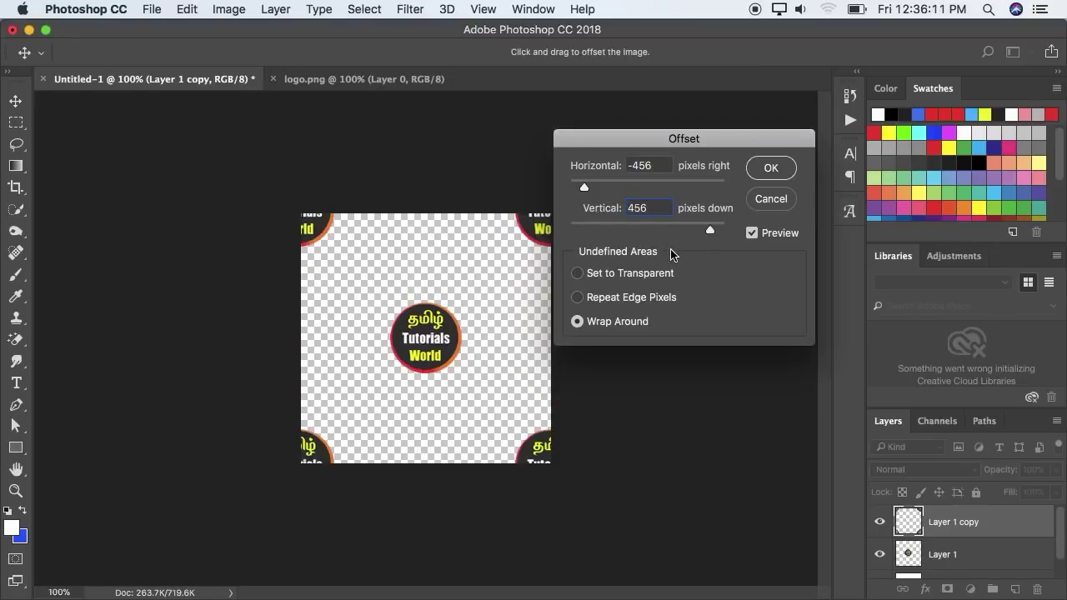
pyautogui.click(651, 165)
pyautogui.press('BackSpace')
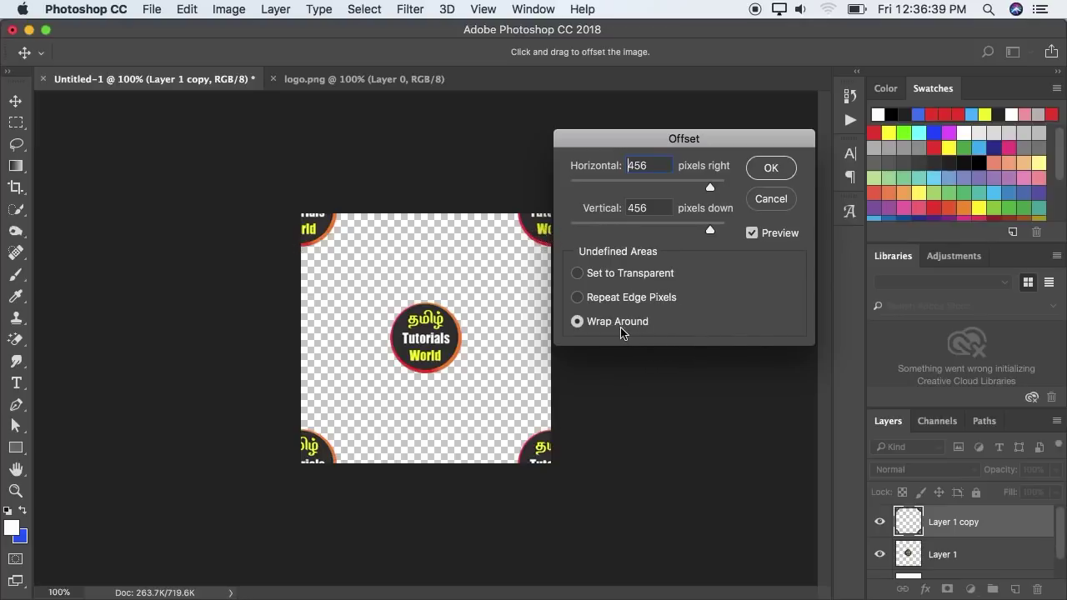
pyautogui.click(772, 171)
pyautogui.scroll(1, 773, 171)
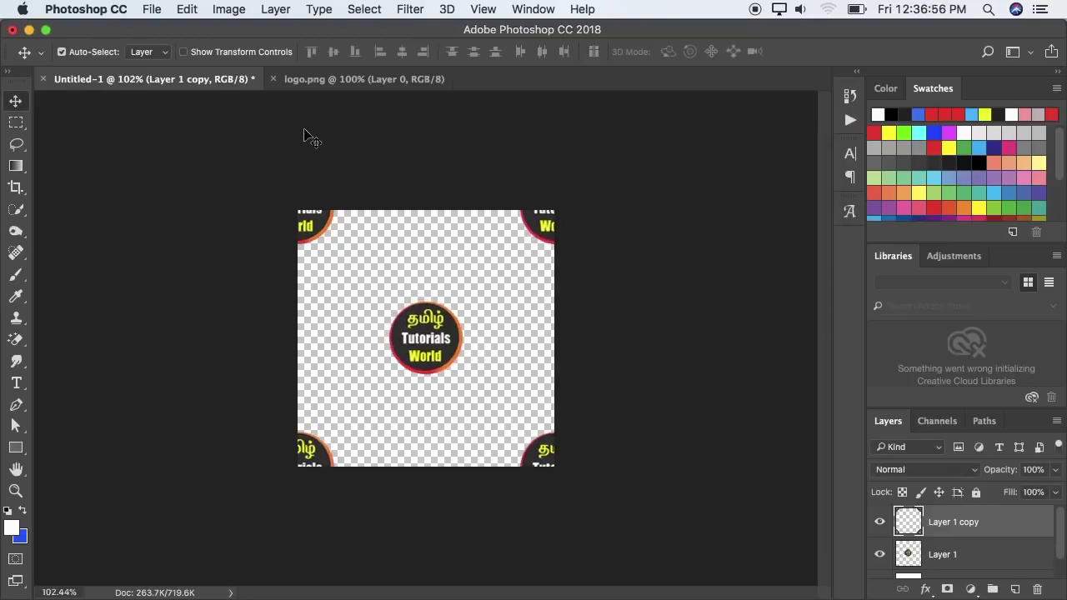
# - Select the entire canvas and define it as a pattern named 'TTW GANESH'
pyautogui.click(363, 10)
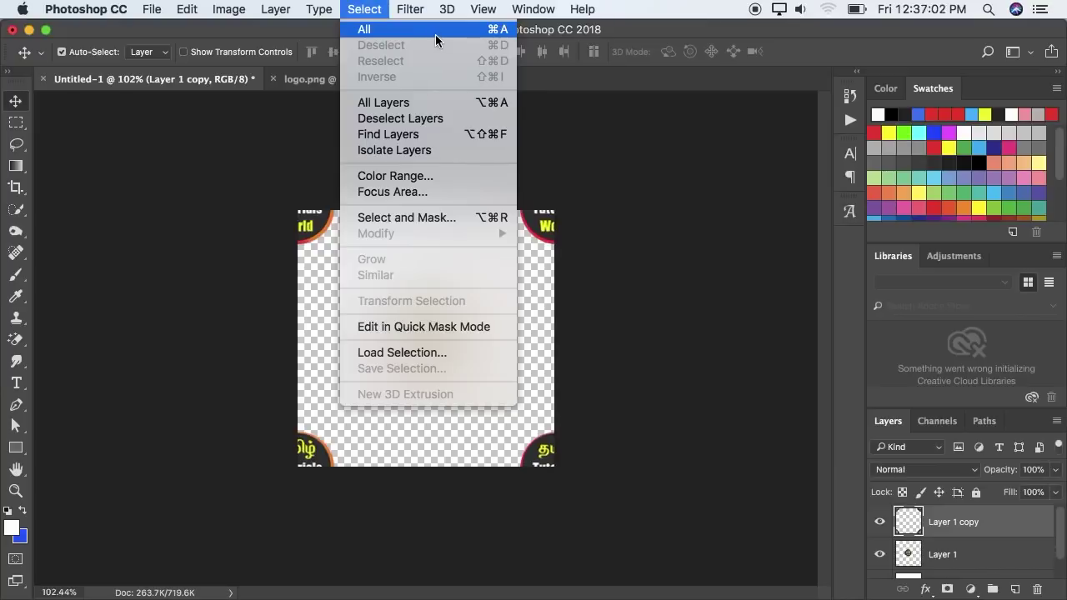
pyautogui.click(435, 33)
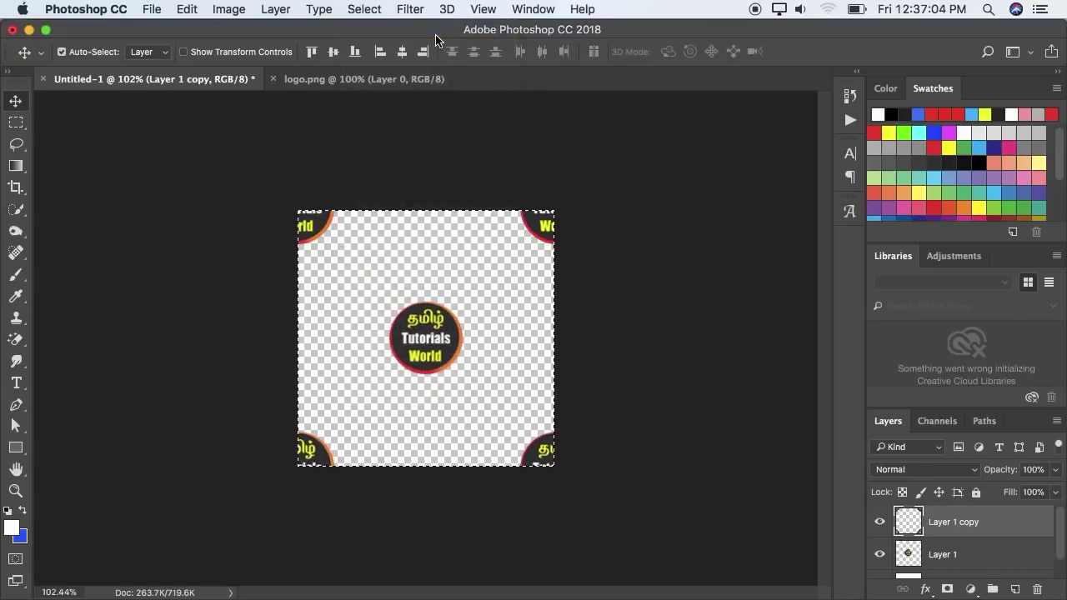
pyautogui.click(187, 8)
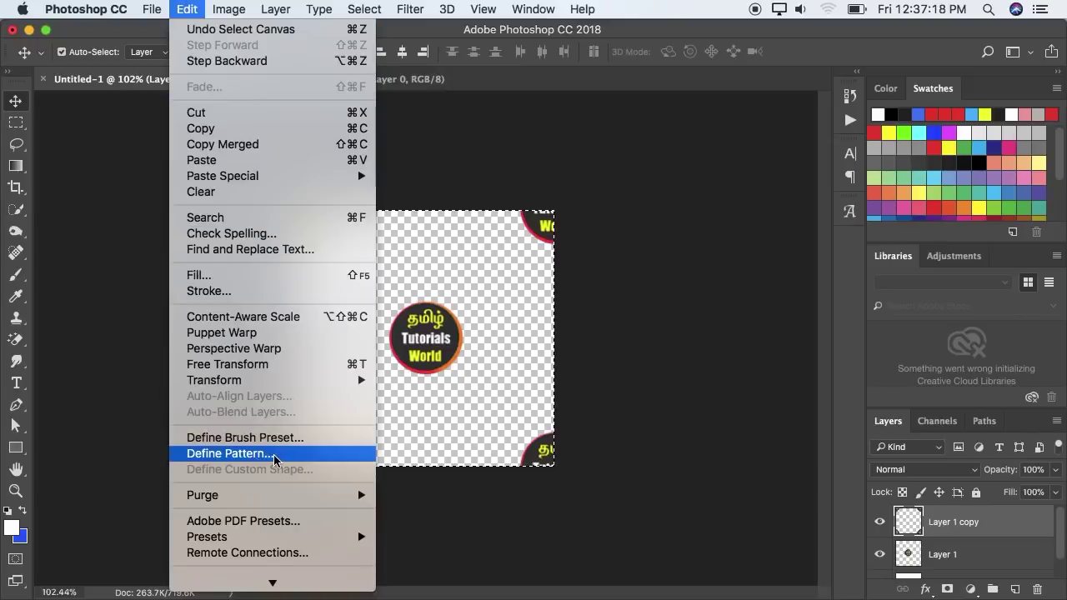
pyautogui.click(275, 458)
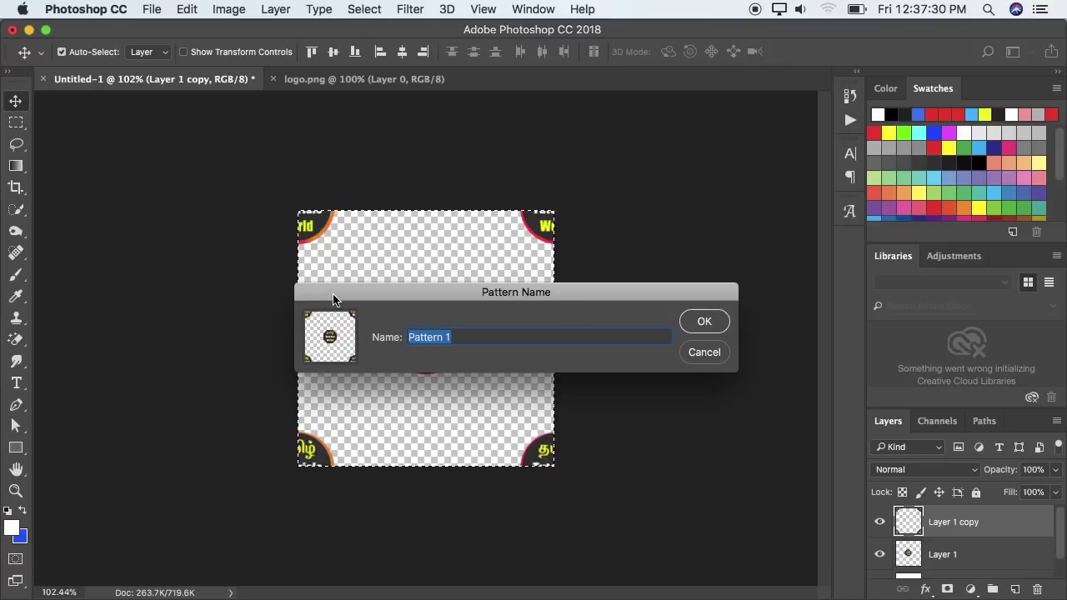
pyautogui.moveTo(333, 299); pyautogui.dragTo(280, 305)
pyautogui.write('TTW GANESH')
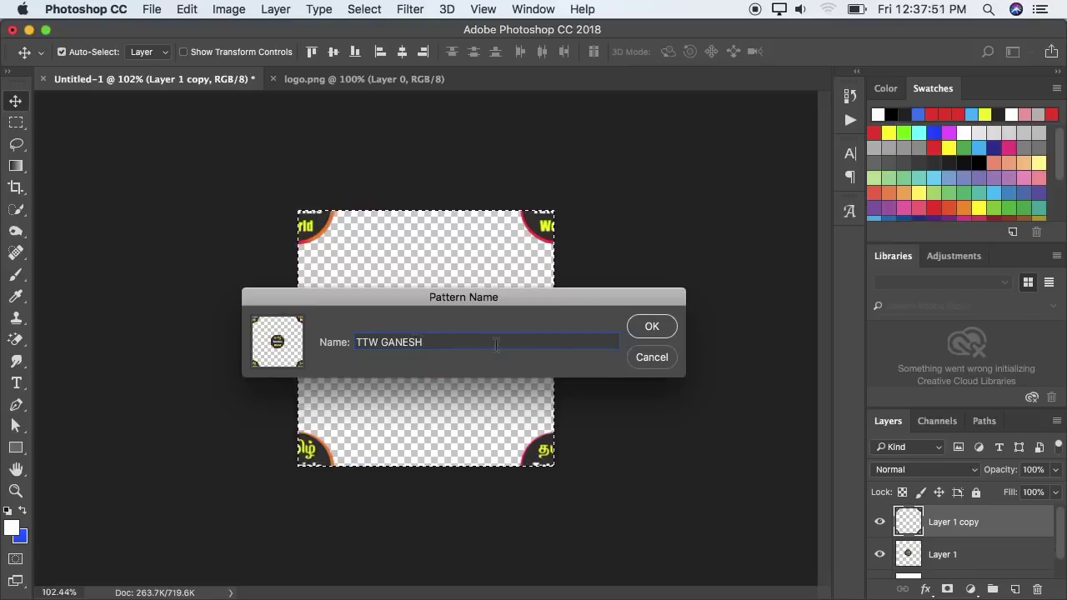
pyautogui.click(651, 327)
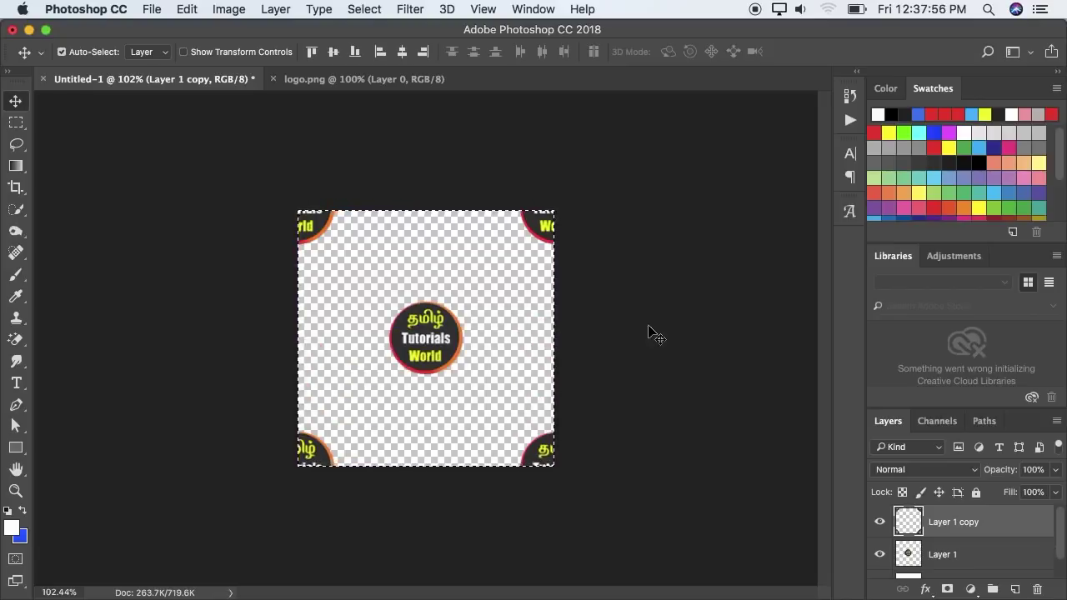
# - Close the tile document without saving and turn on Pattern Overlay for Layer 0
pyautogui.click(44, 80)
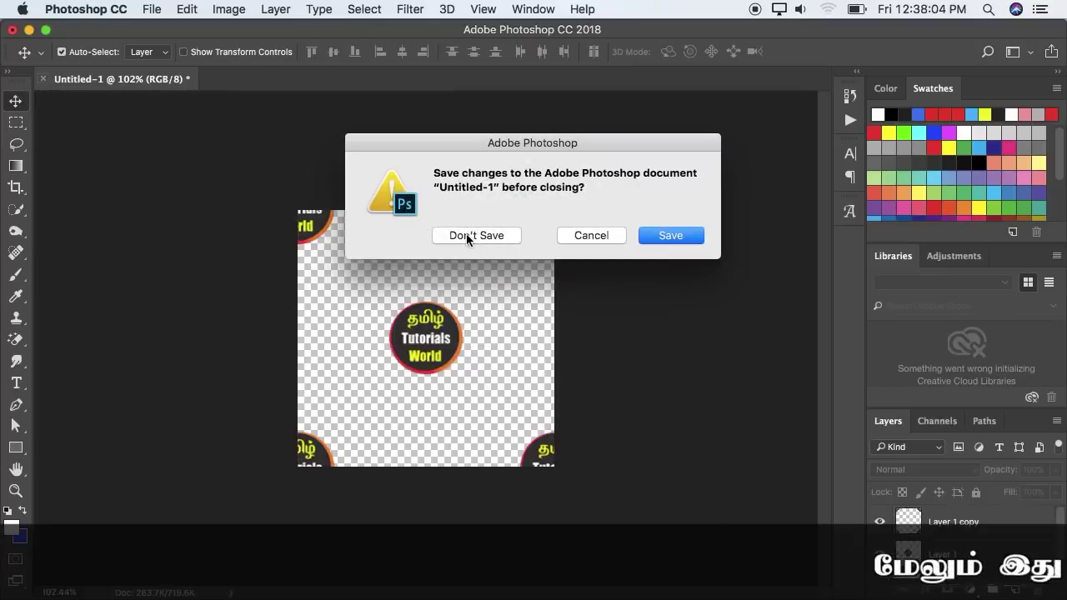
pyautogui.click(470, 235)
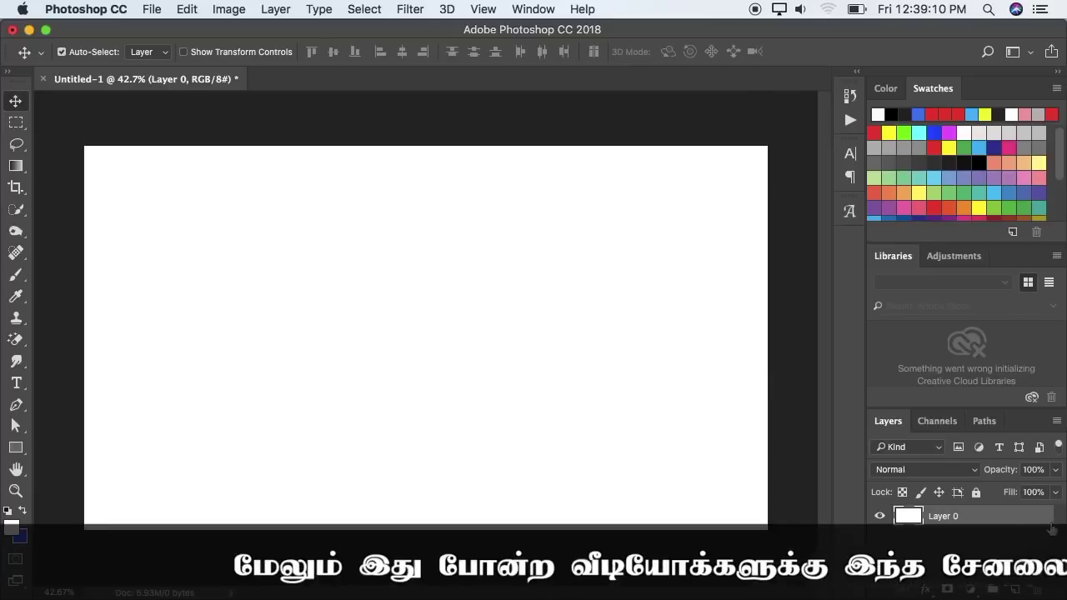
pyautogui.doubleClick(1050, 522)
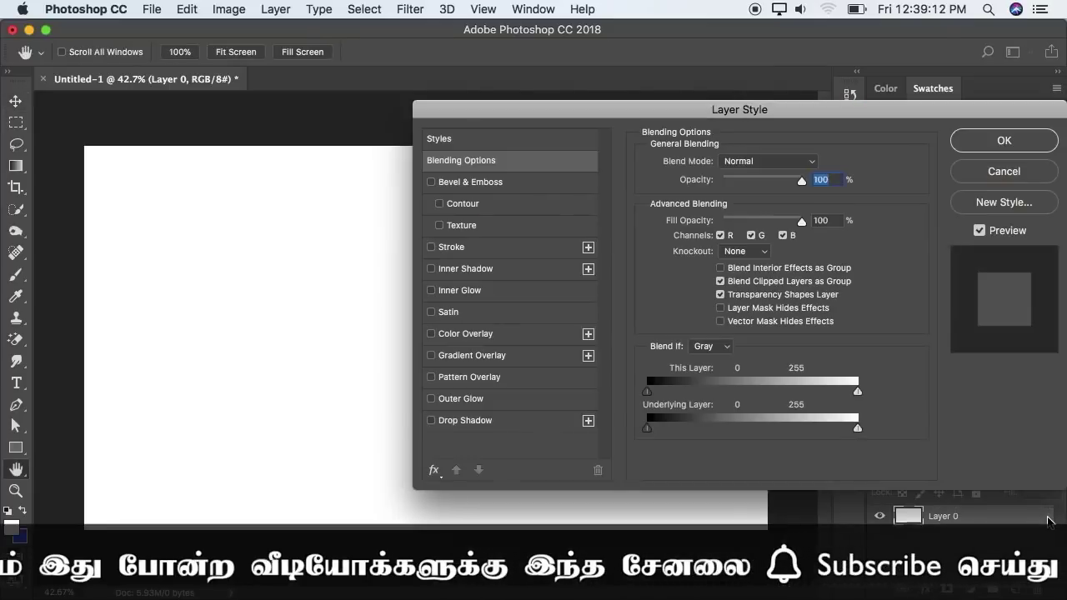
pyautogui.click(460, 377)
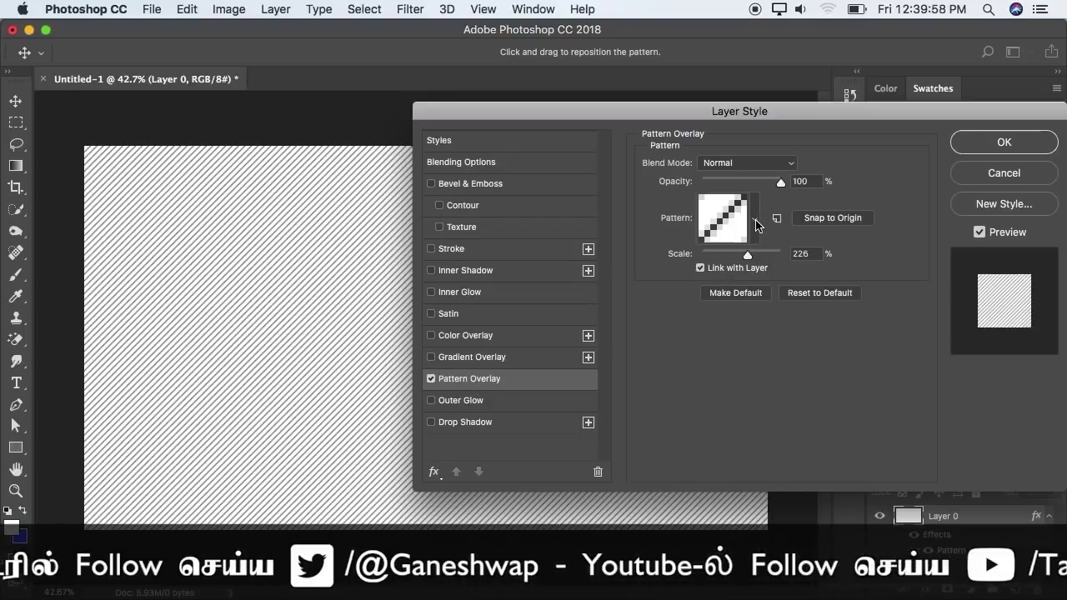
pyautogui.click(756, 221)
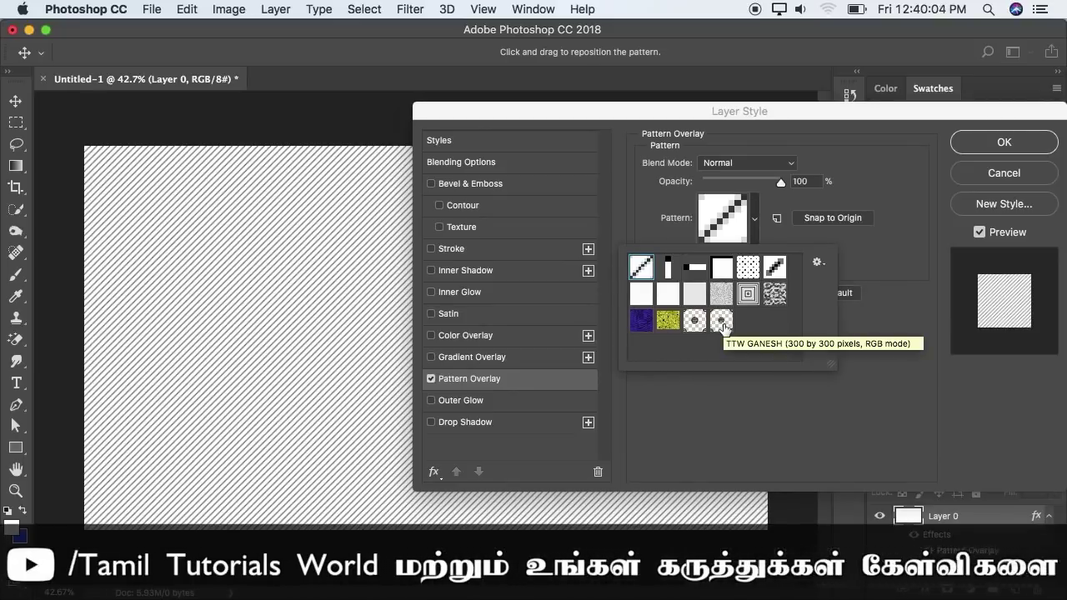
# - Choose the custom logo pattern and set its overlay scale to 187%
pyautogui.click(723, 323)
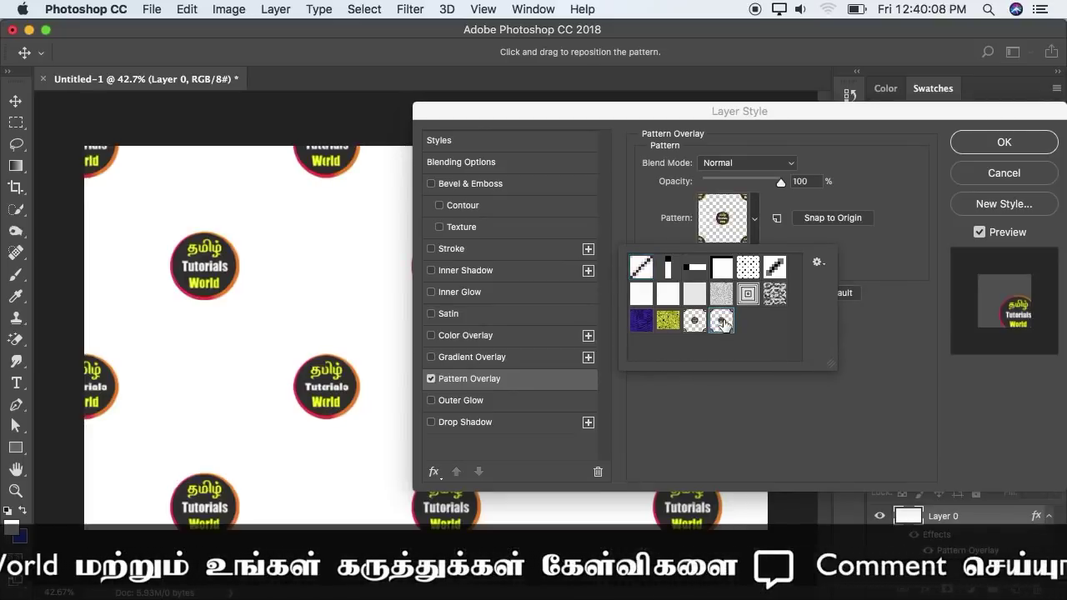
pyautogui.press('Return')
pyautogui.moveTo(755, 253); pyautogui.dragTo(744, 259)
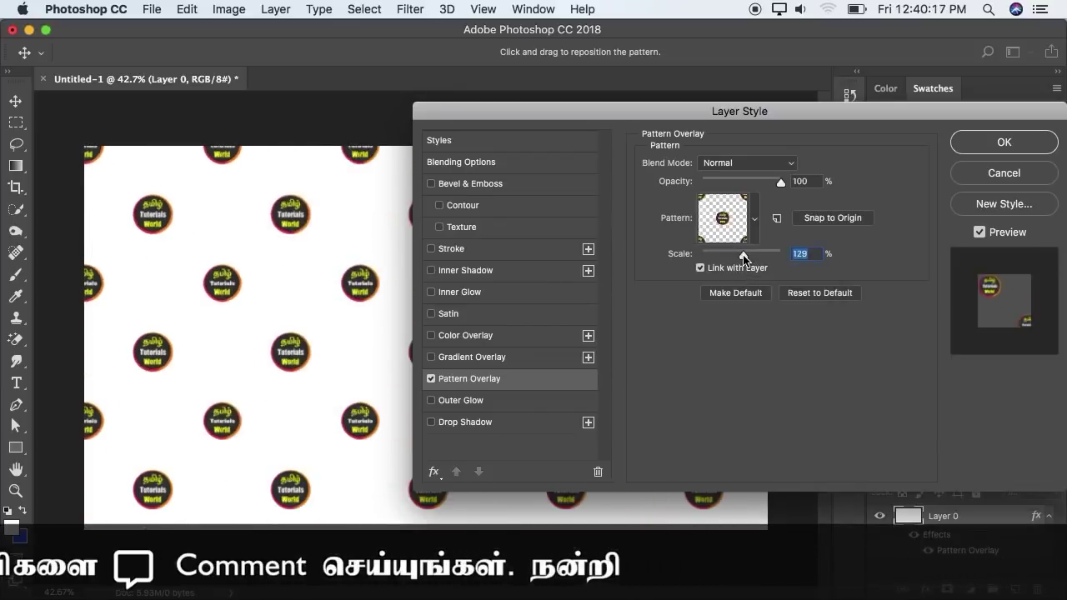
pyautogui.moveTo(744, 259)
pyautogui.mouseDown()
pyautogui.moveTo(731, 259)
pyautogui.moveTo(747, 262)
pyautogui.mouseUp()
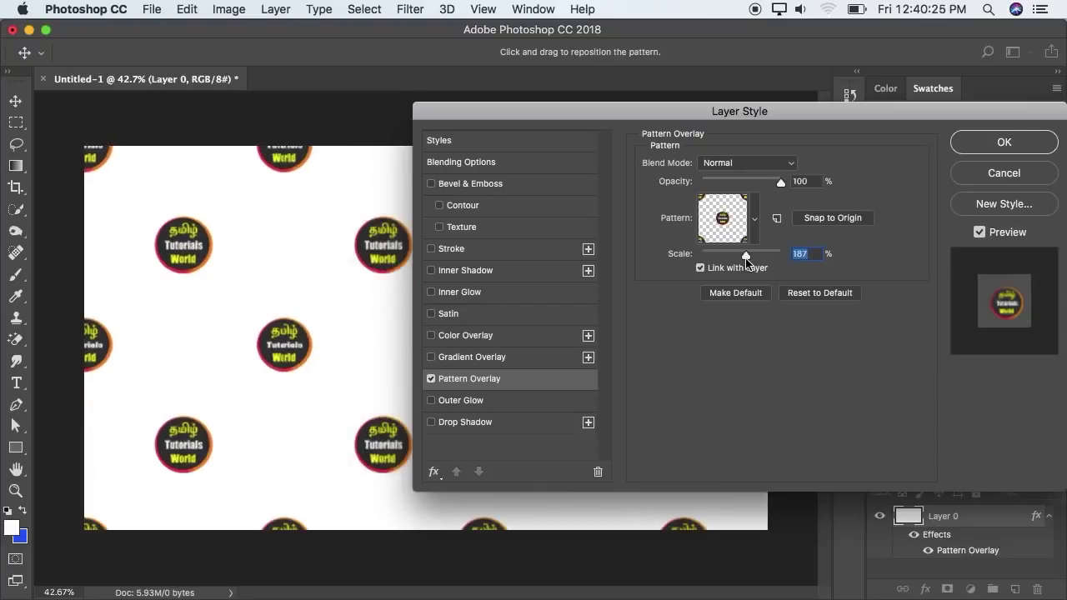